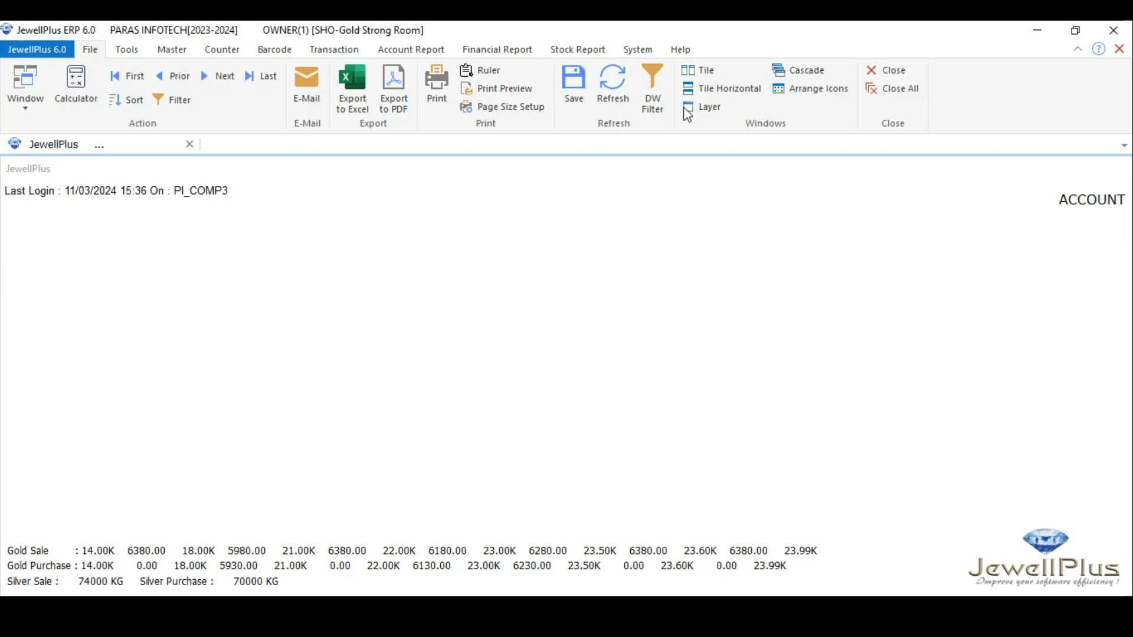
Open the counter master and examine the MANI COUNTER(250.370) counter name and its weight range
click(638, 50)
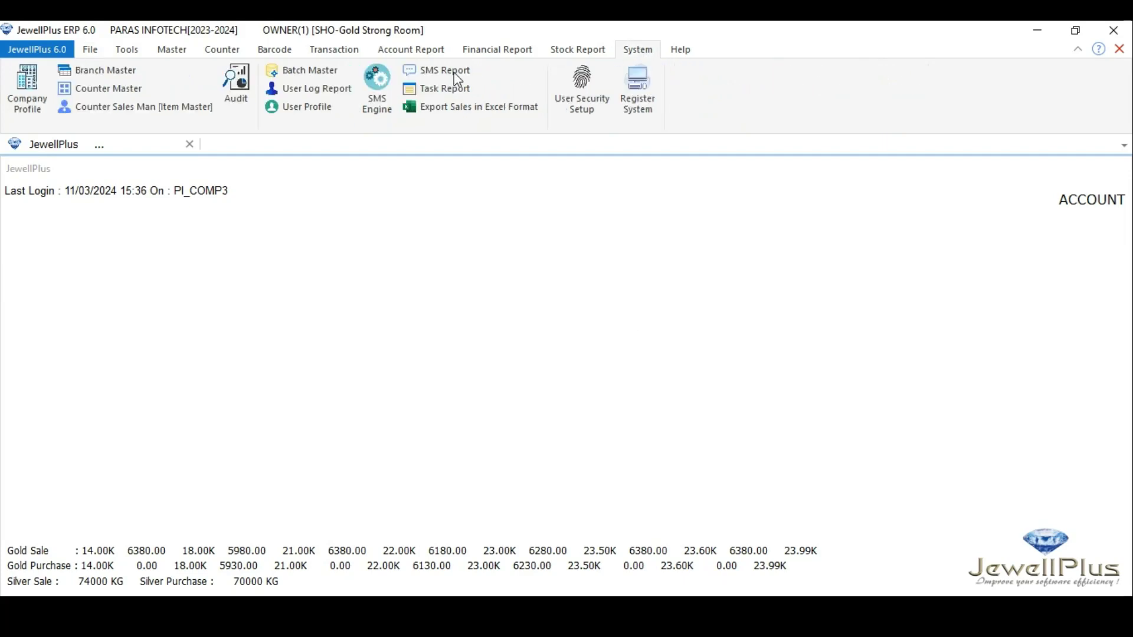
click(124, 99)
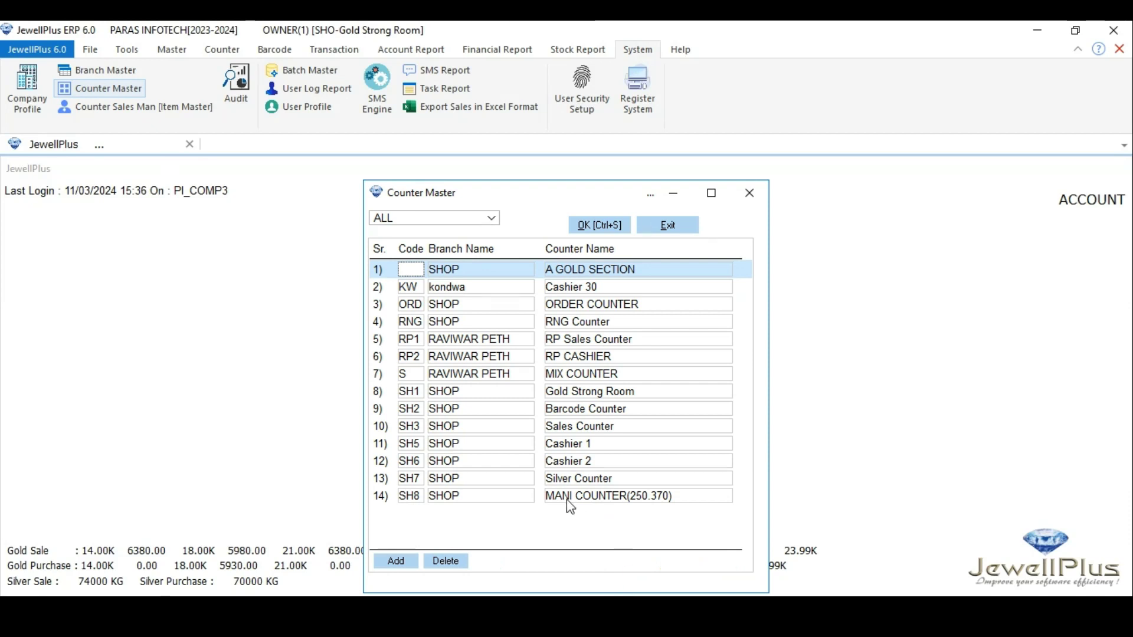
click(623, 498)
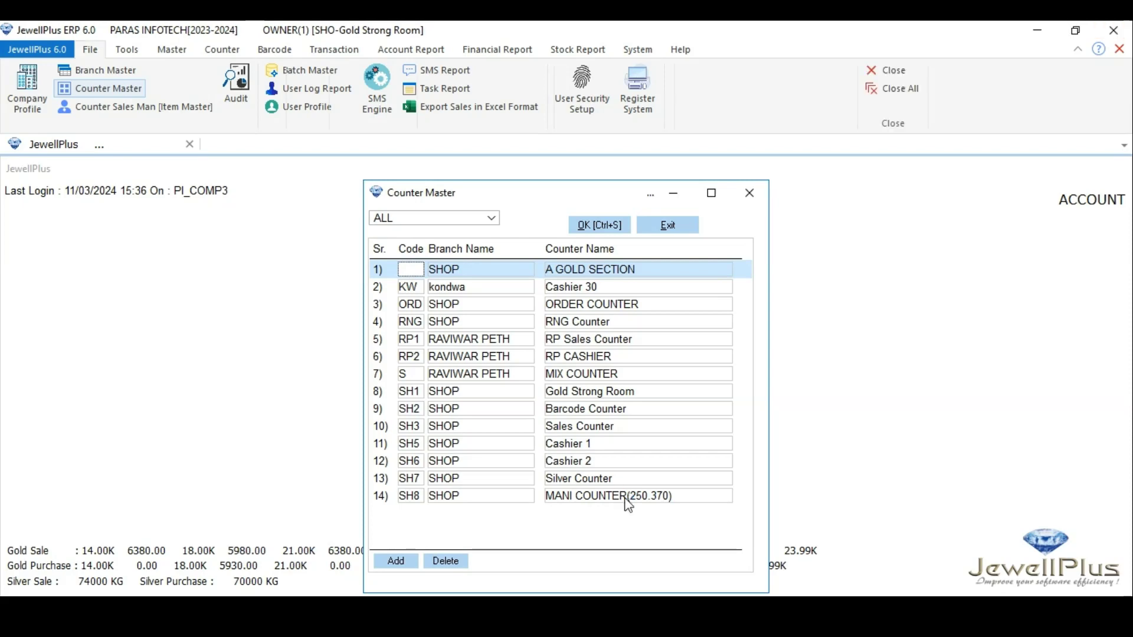
drag(629, 505, 552, 508)
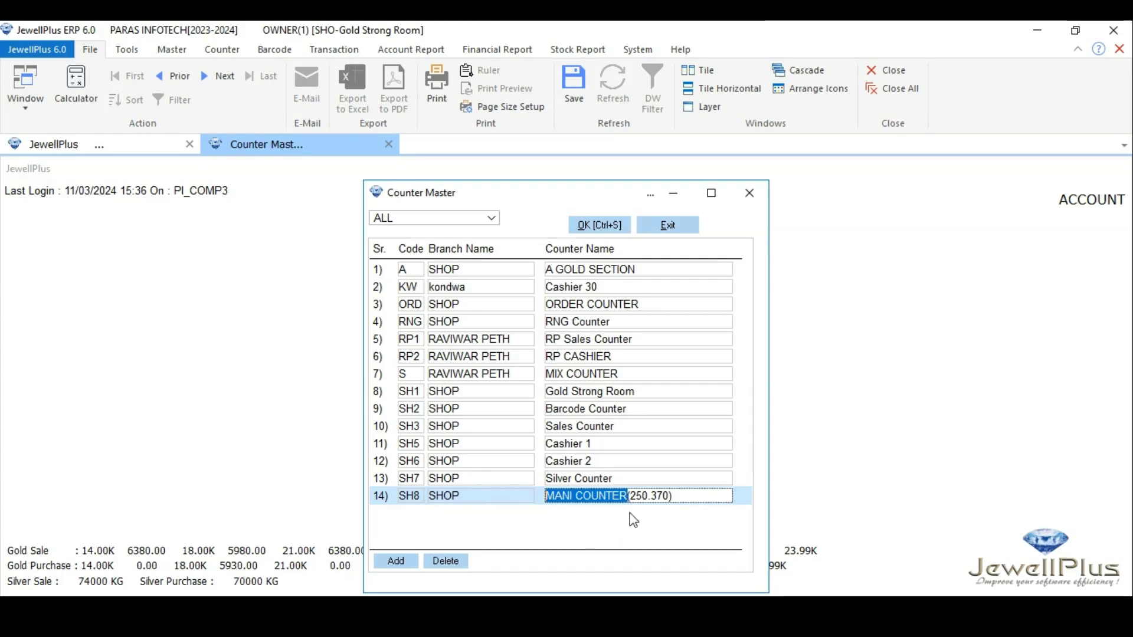
click(630, 497)
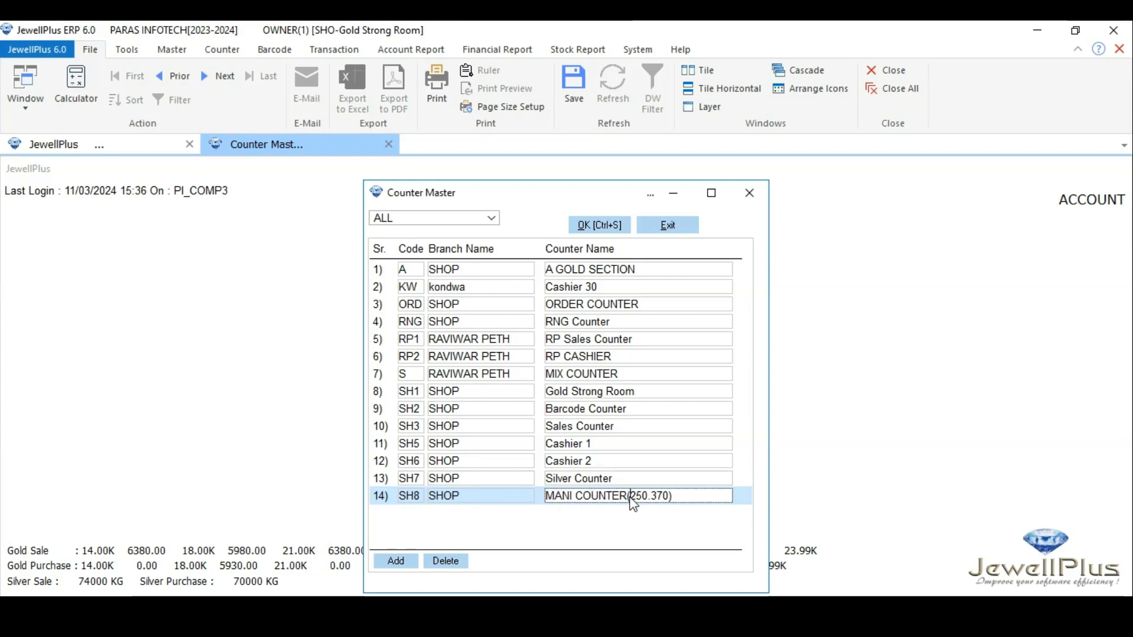
drag(631, 497, 670, 501)
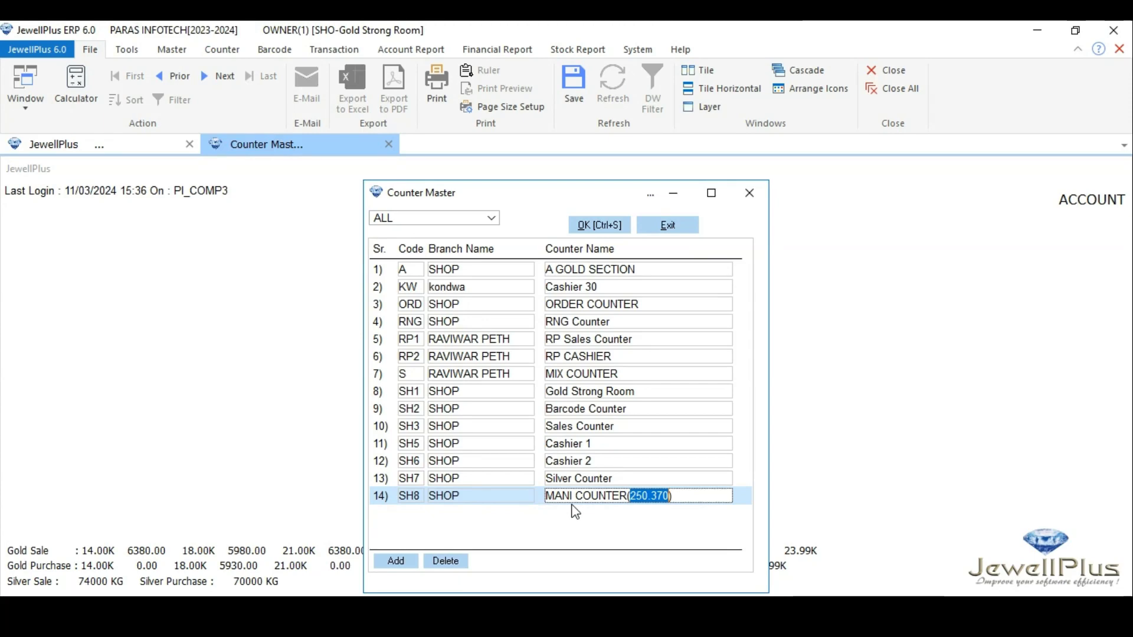
click(605, 225)
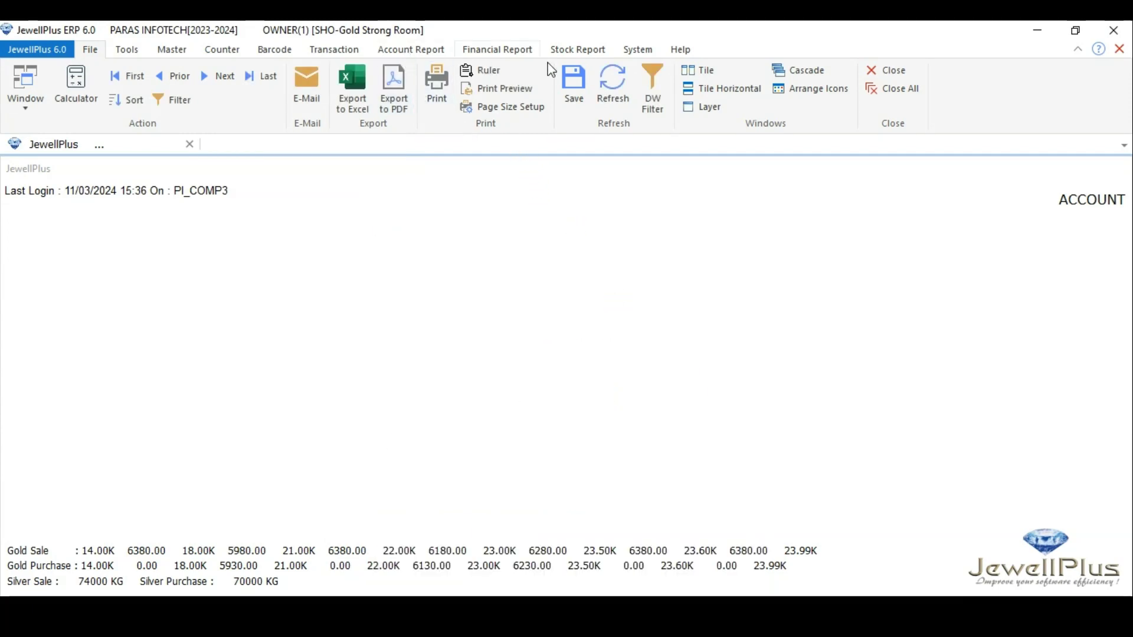
Open the batch master and add batch PM for item POTH MANI, 22 carat, at counter MANI COUNTER(250.370)
click(638, 52)
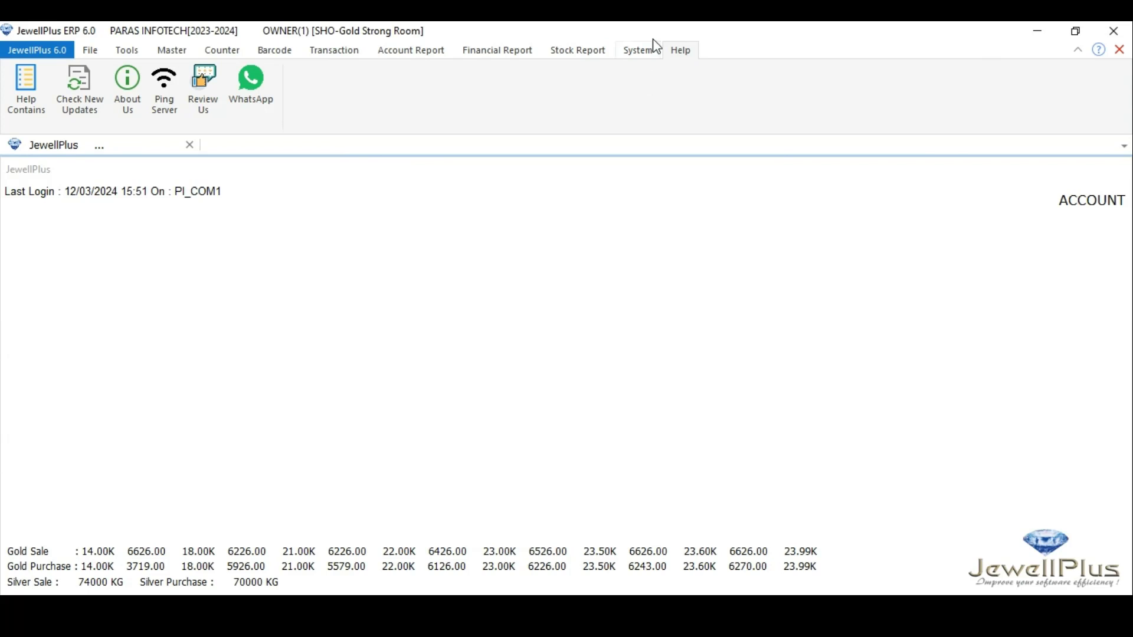
click(640, 53)
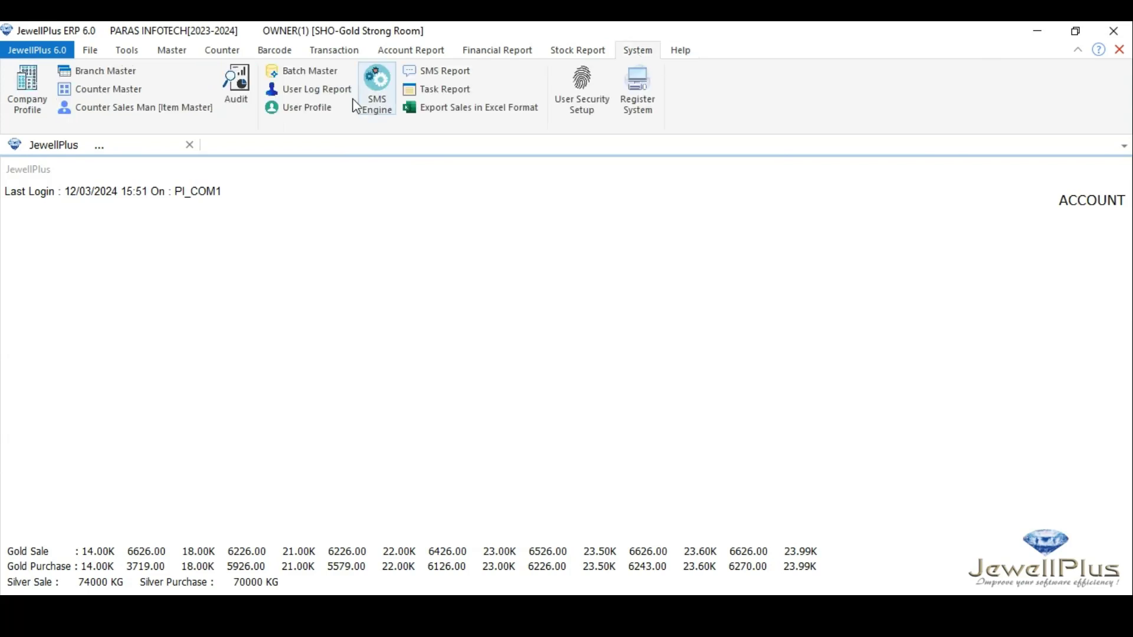
click(320, 75)
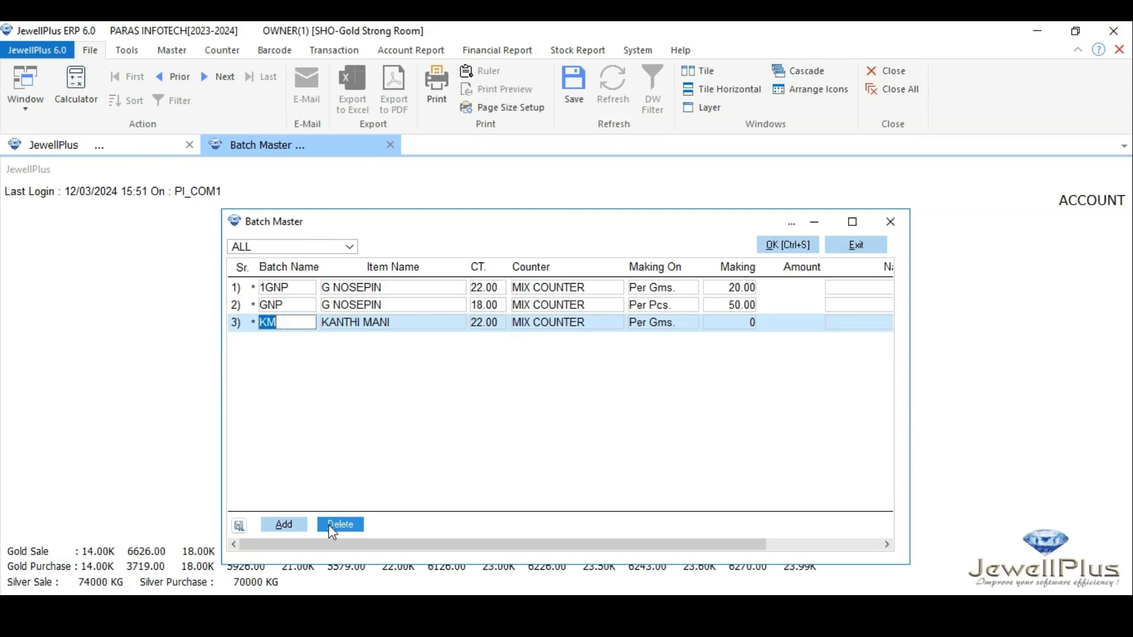
click(285, 525)
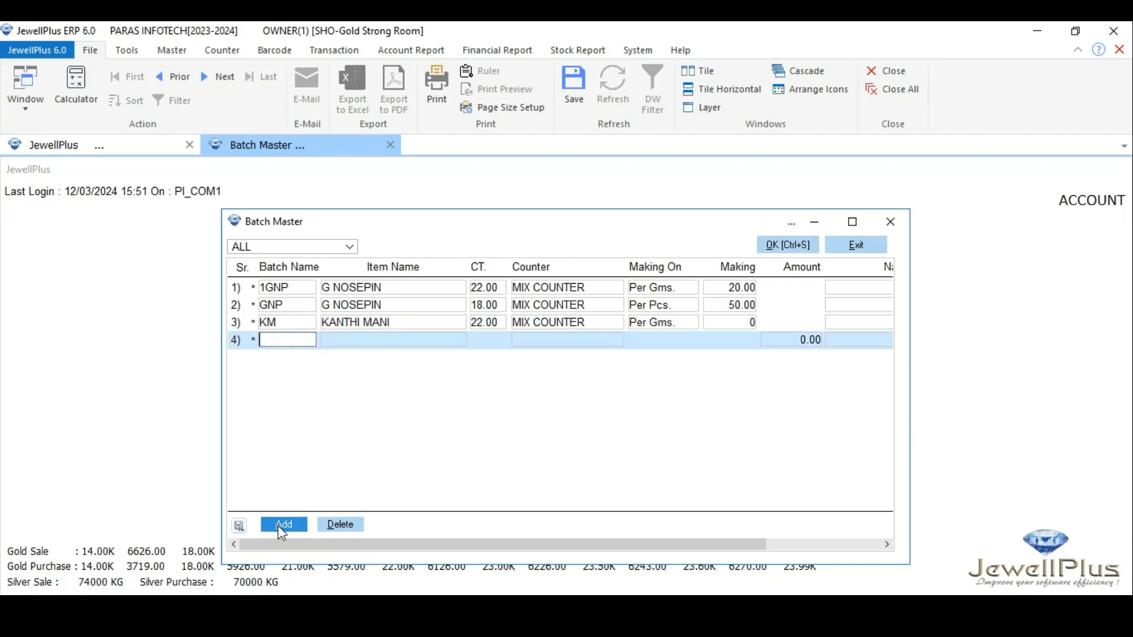
text(PM)
key(Return)
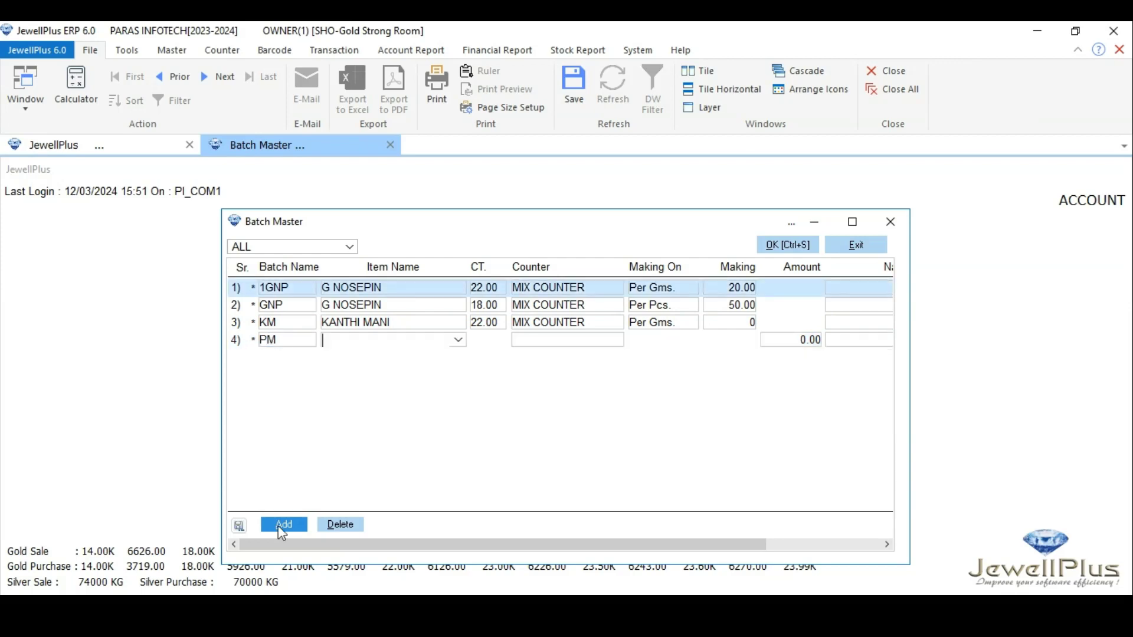
text(POTH MANI)
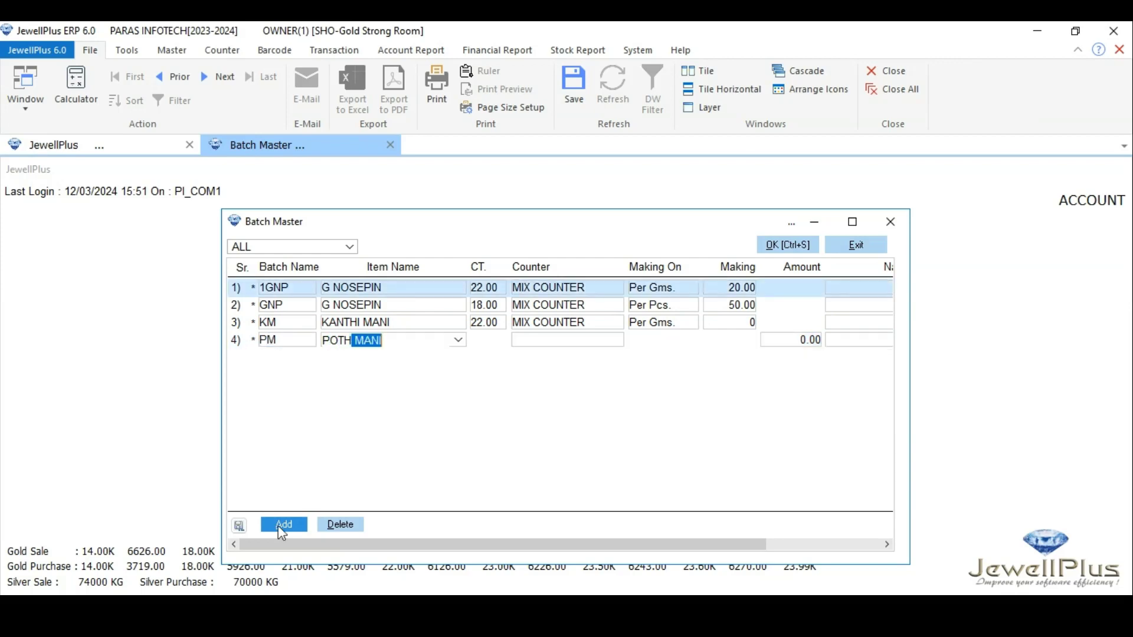
key(Return)
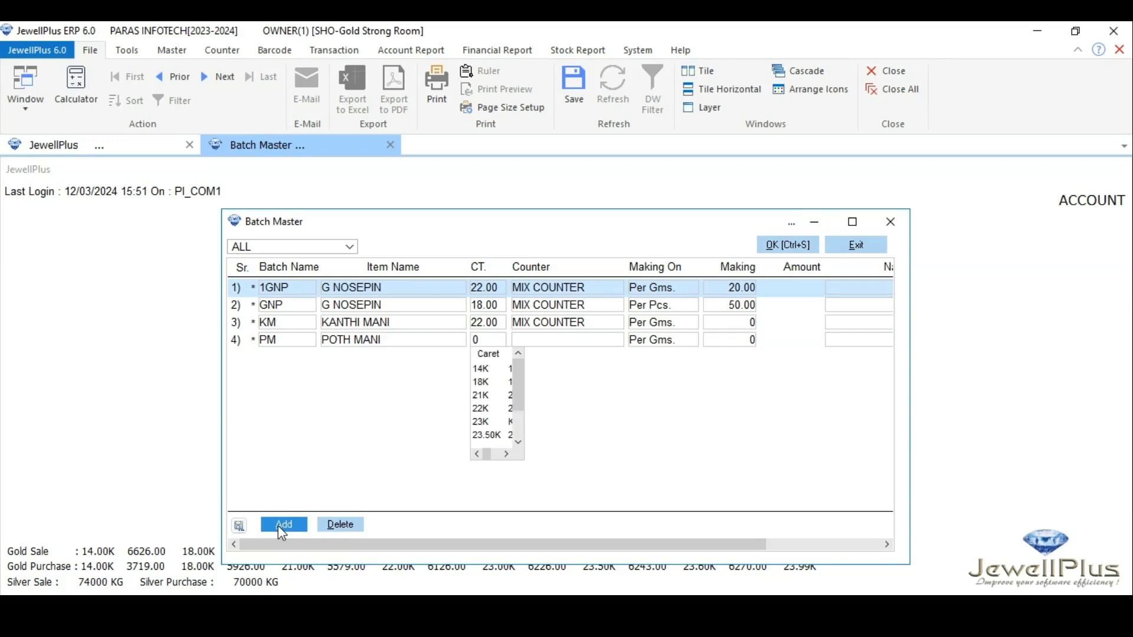
text(22)
key(Return)
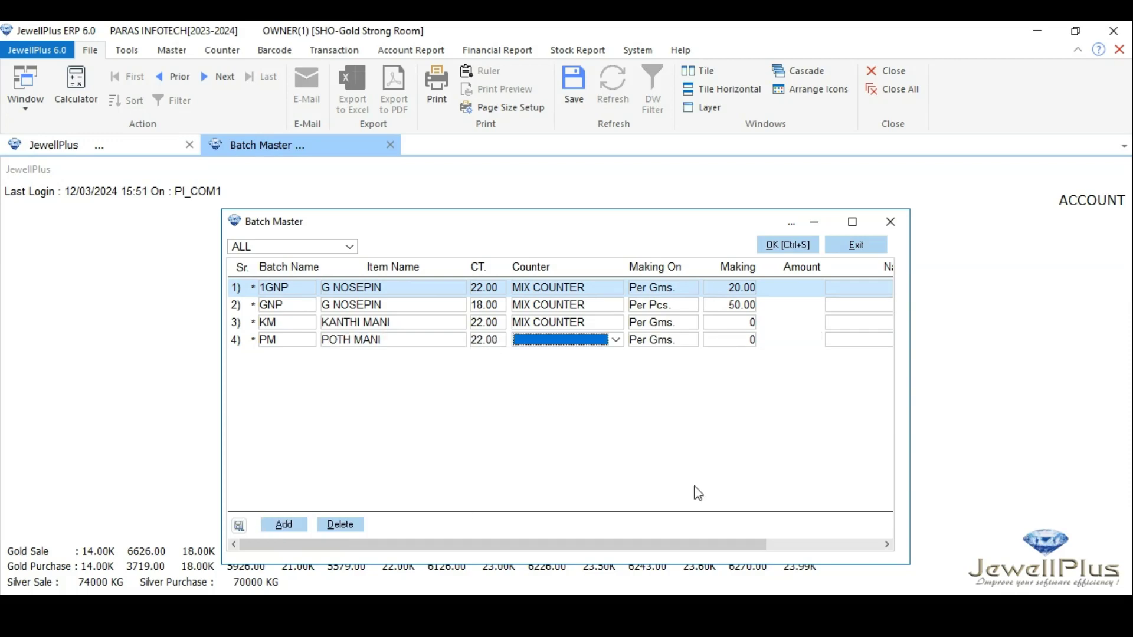
click(617, 341)
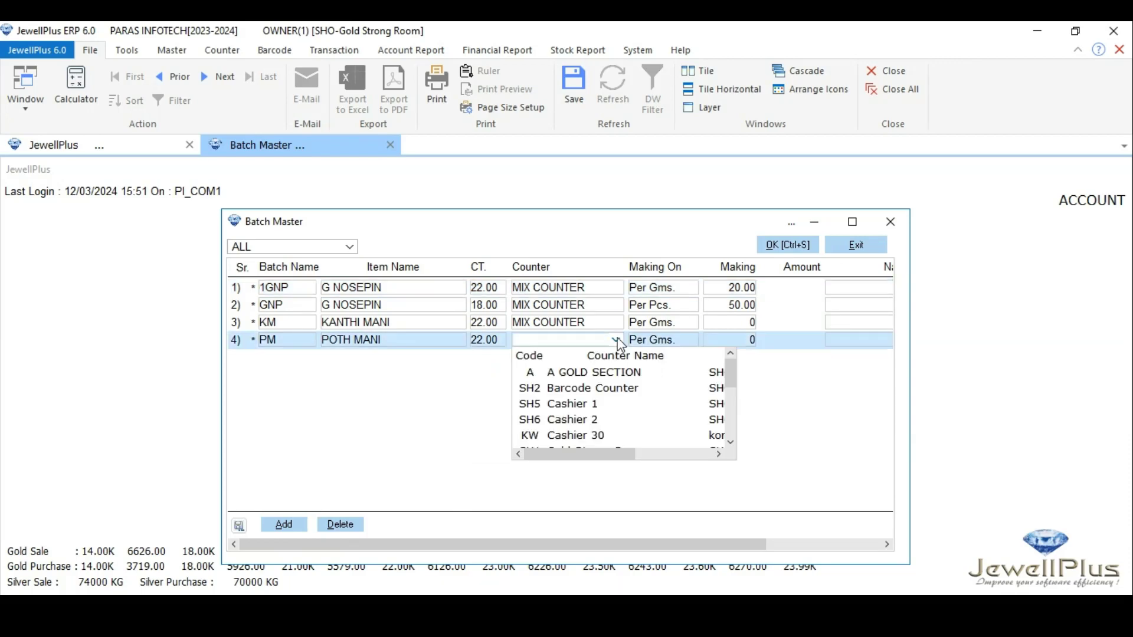
scroll(611, 411, down, 2)
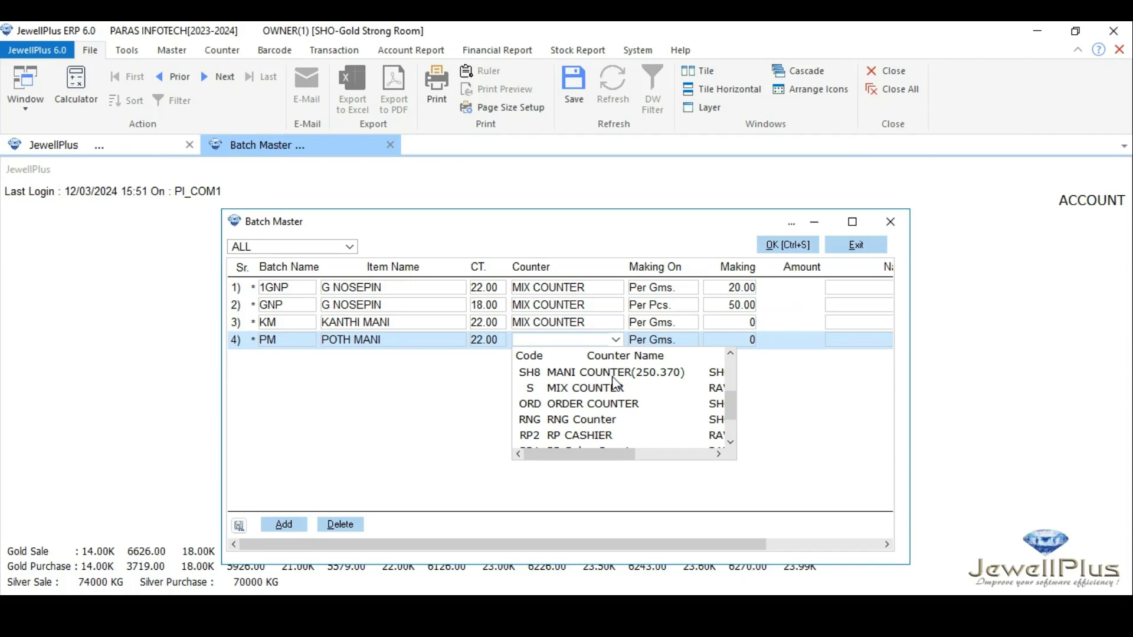
click(596, 372)
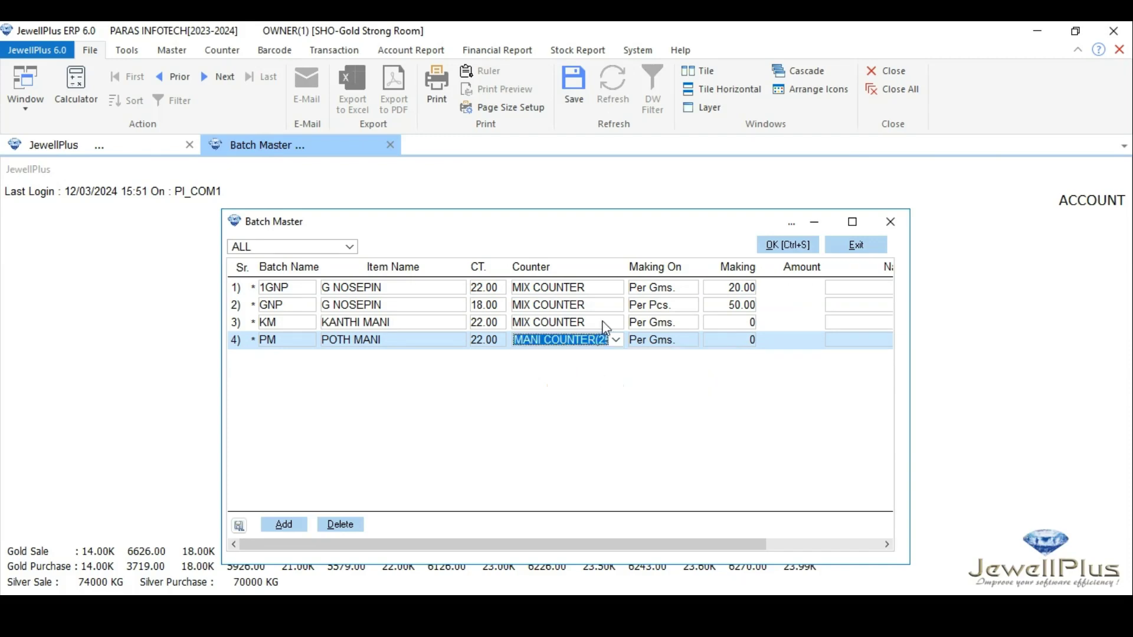
Change the KM batch's counter to MANI COUNTER(250.370)
click(607, 323)
click(590, 356)
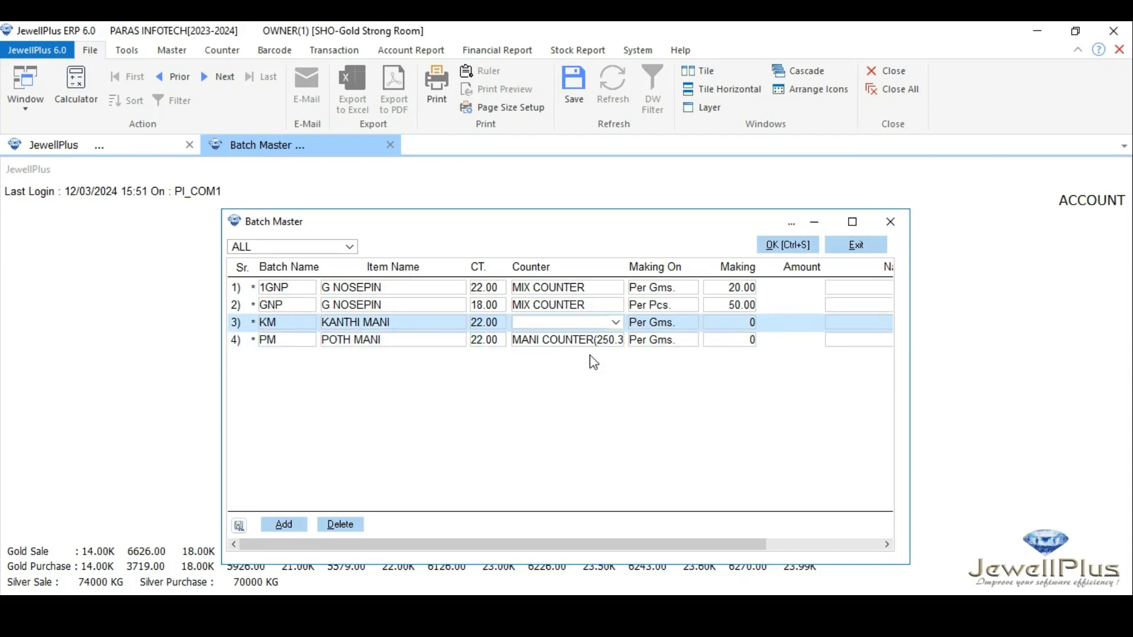
click(724, 326)
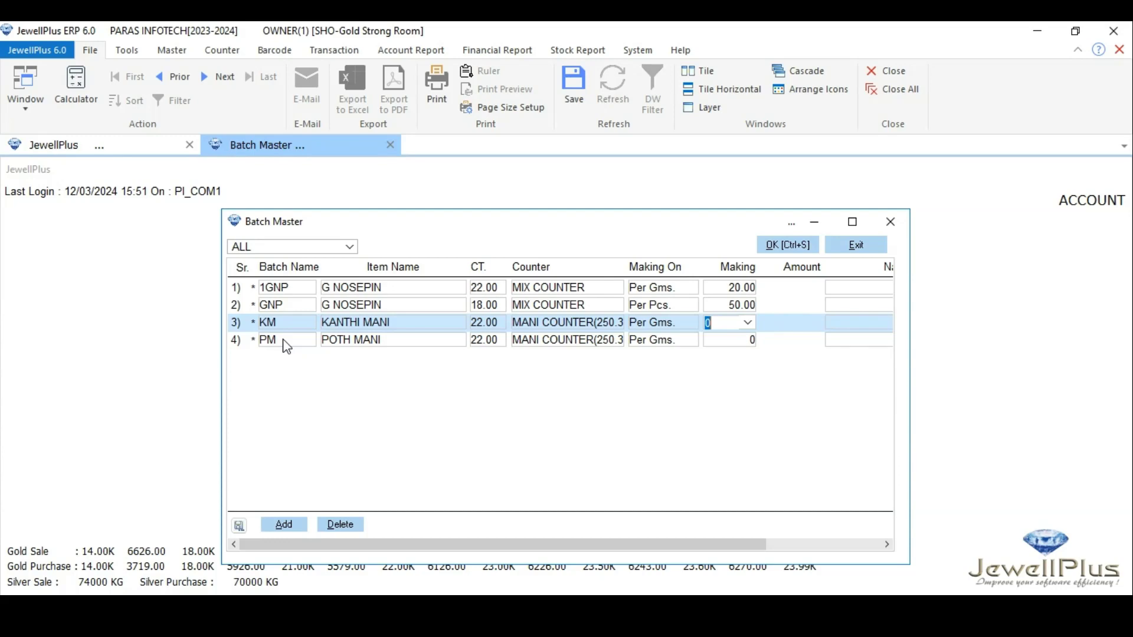
Add batch MM for item MOHANMAL MANI, 22 carat, at counter MANI COUNTER(250.370)
click(279, 527)
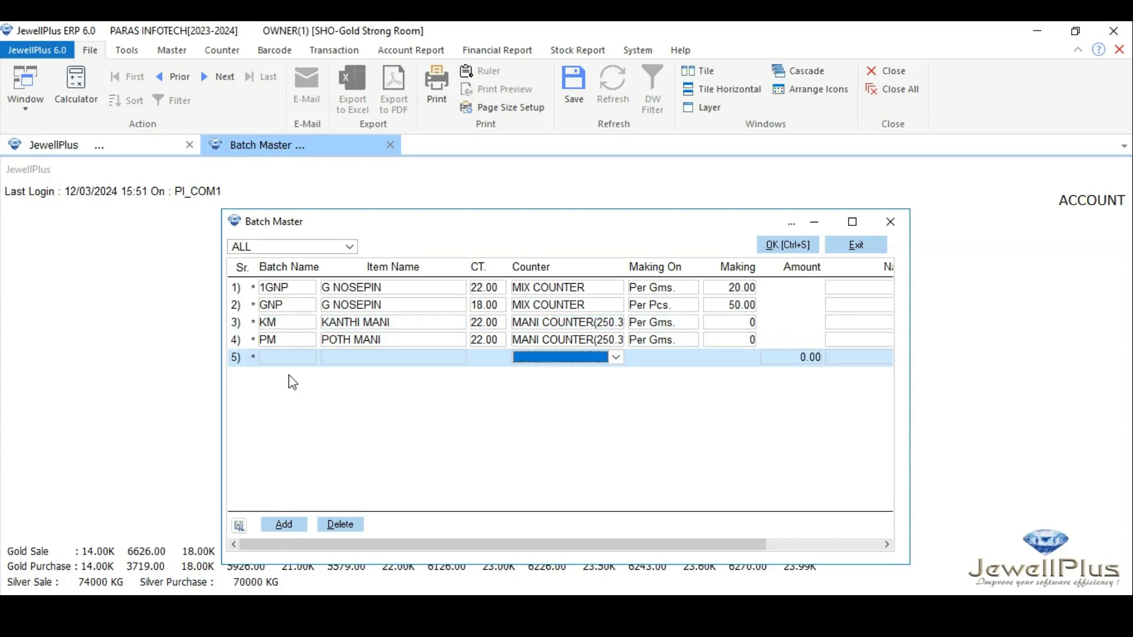
click(287, 358)
text(MM)
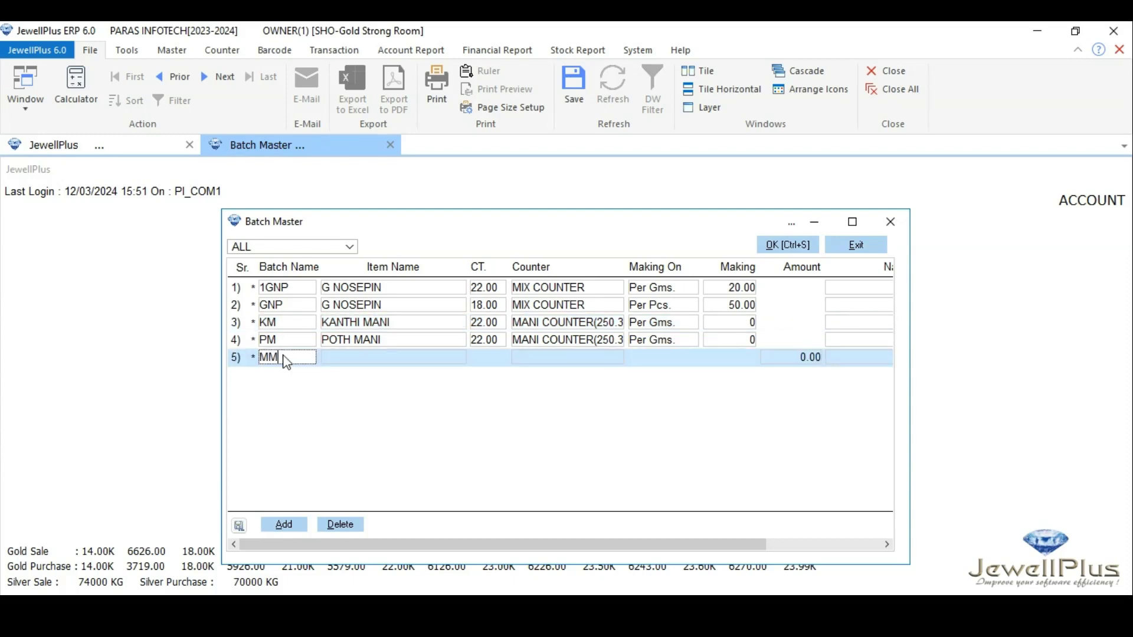
key(Tab)
text(MO)
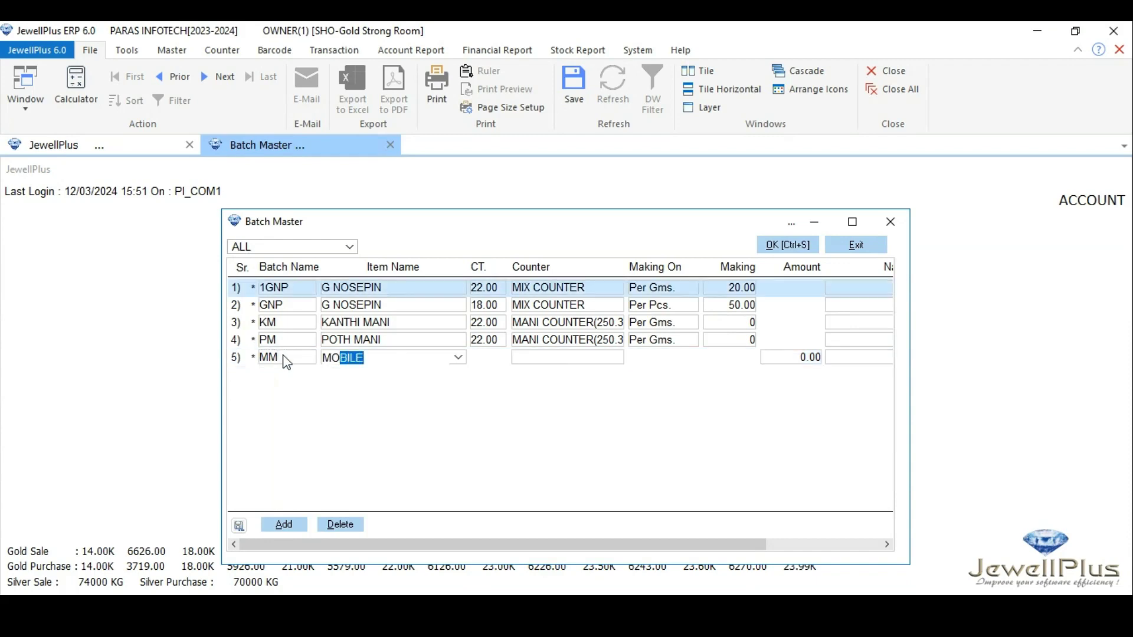
text(HAN)
key(Tab)
text(22)
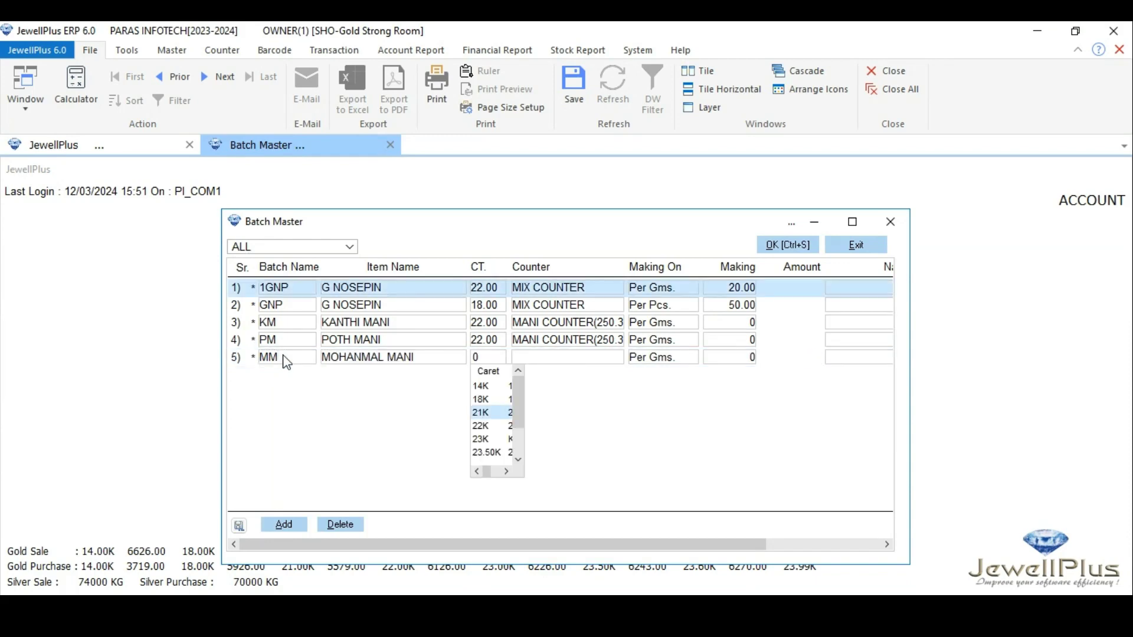
key(Tab)
click(611, 361)
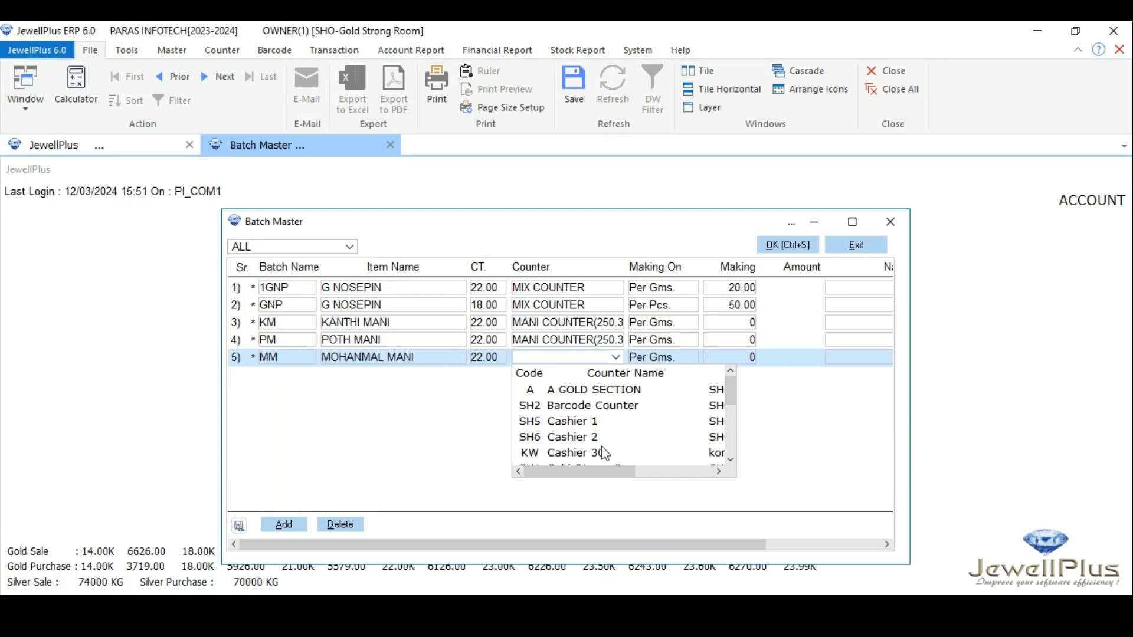
text(MANI COUNTER(25)
key(Tab)
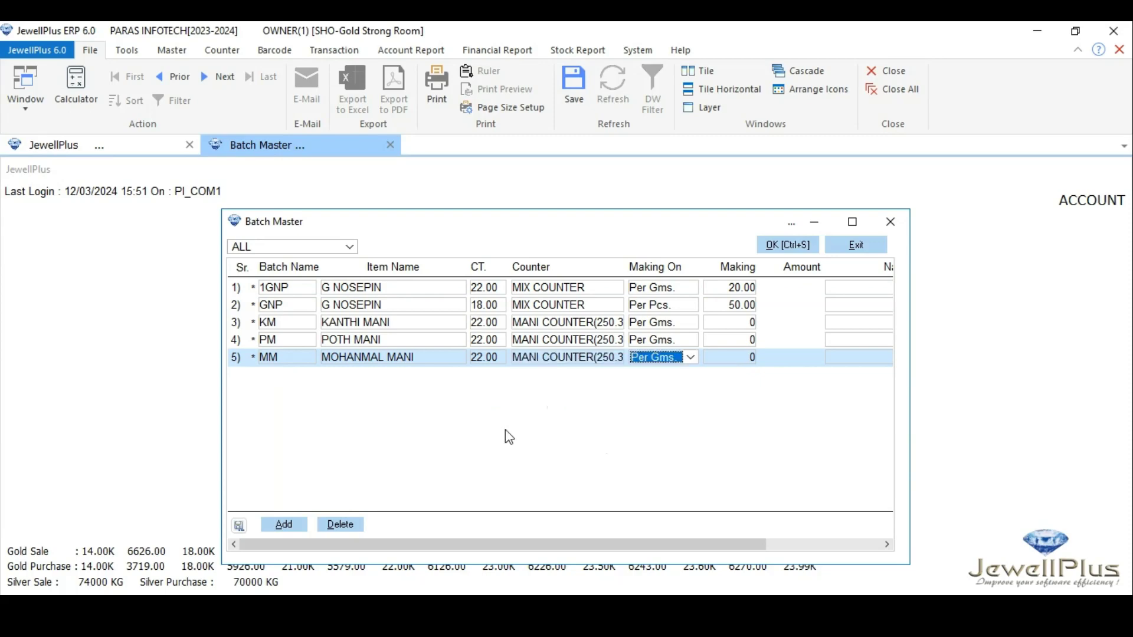
Add batch APM for item ASHTPAILU MANI, 22 carat, at counter MANI COUNTER(250.370), and save the batch master
click(271, 524)
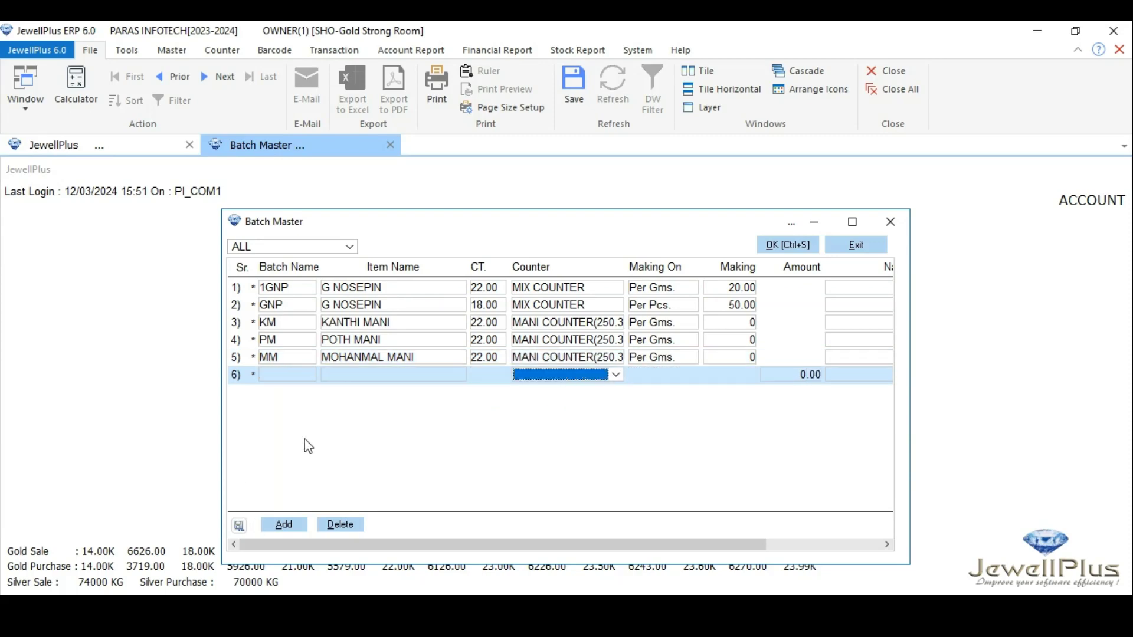
text(APM)
key(Tab)
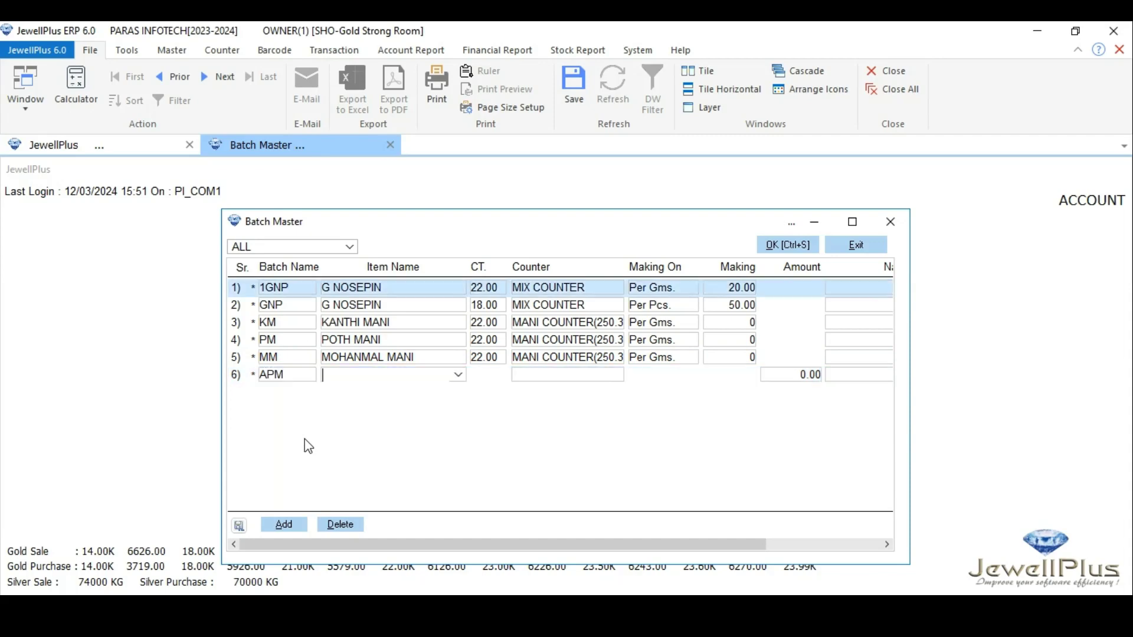
text(ASHTPALU MAN)
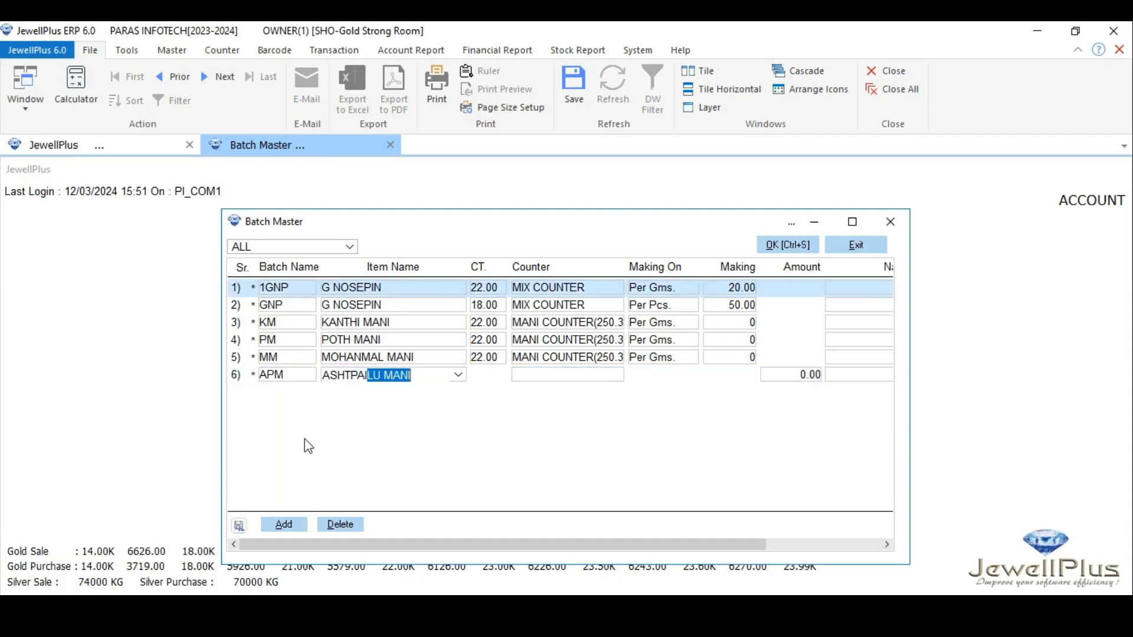
text(I)
key(Tab)
text(22)
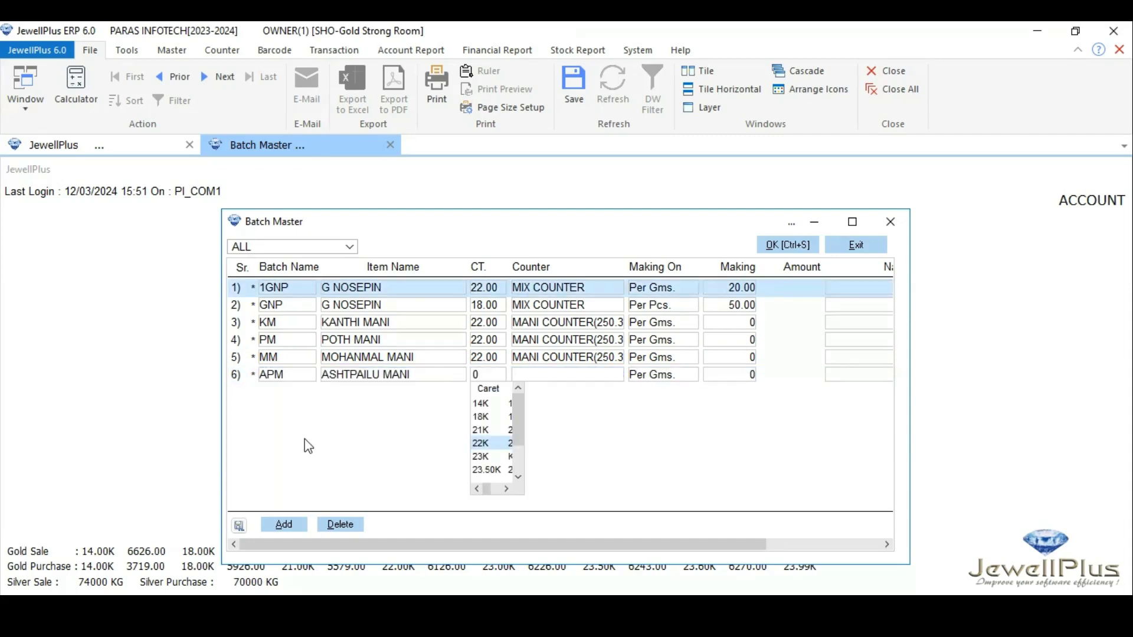
key(Tab)
key(Tab)
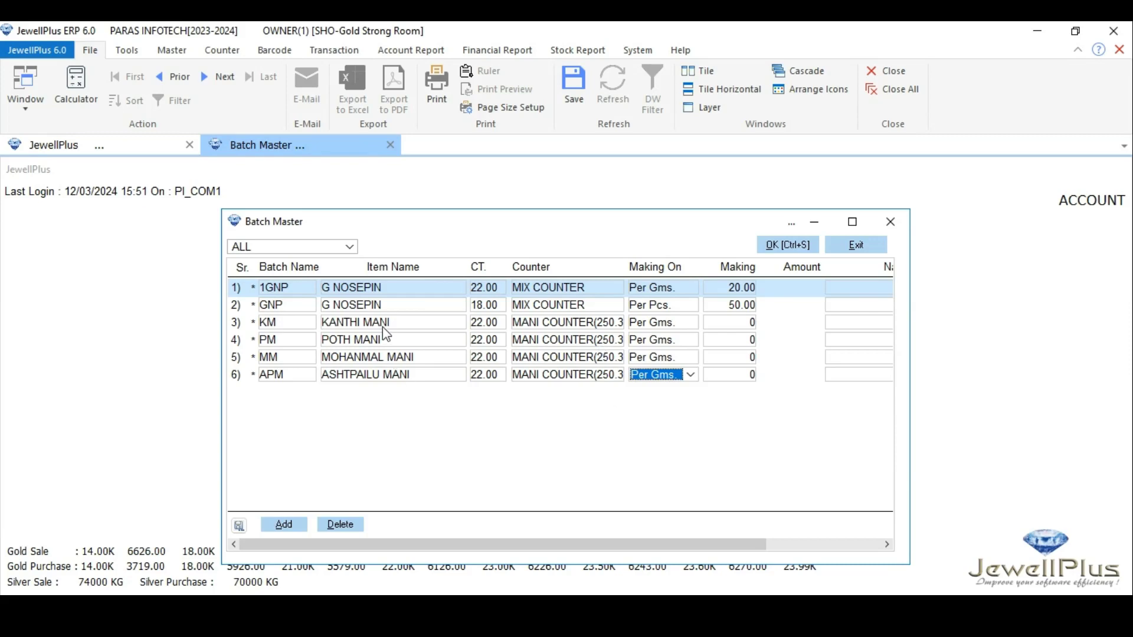
click(789, 245)
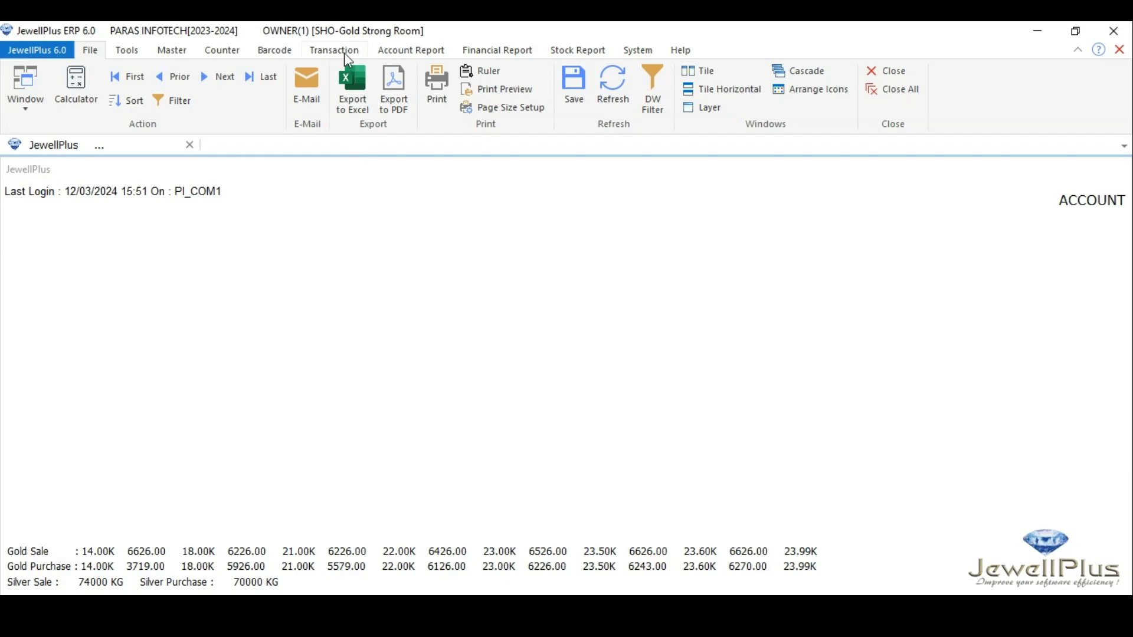
Open the Item Stock Summary Counter Wise report filtered to GOLD and the MANI COUNTER(250.370) counter
click(572, 52)
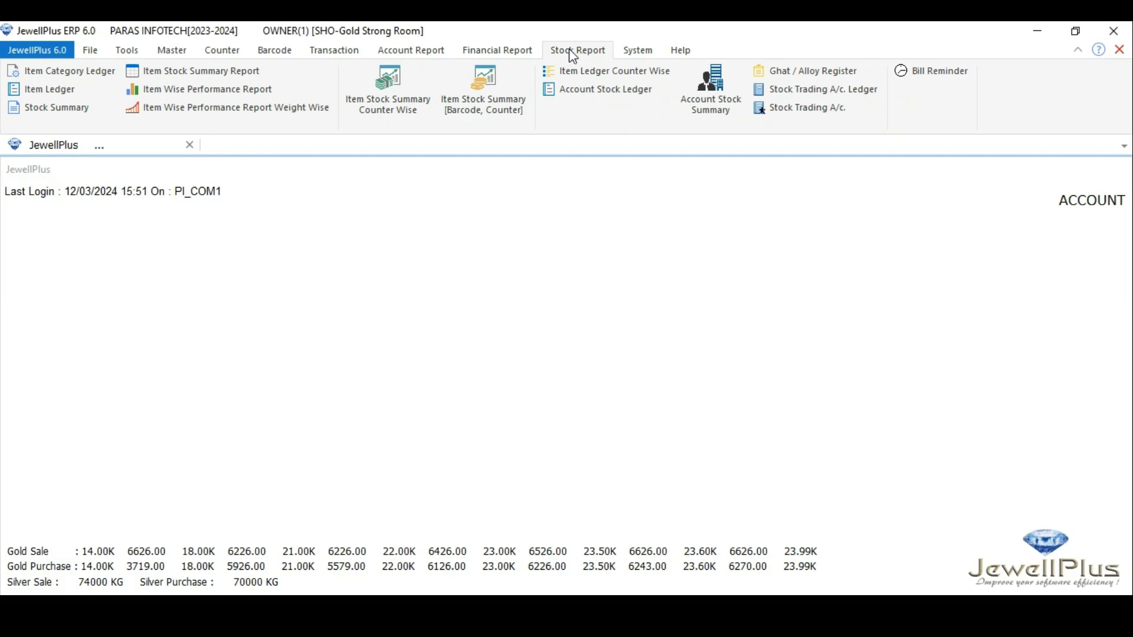
click(392, 98)
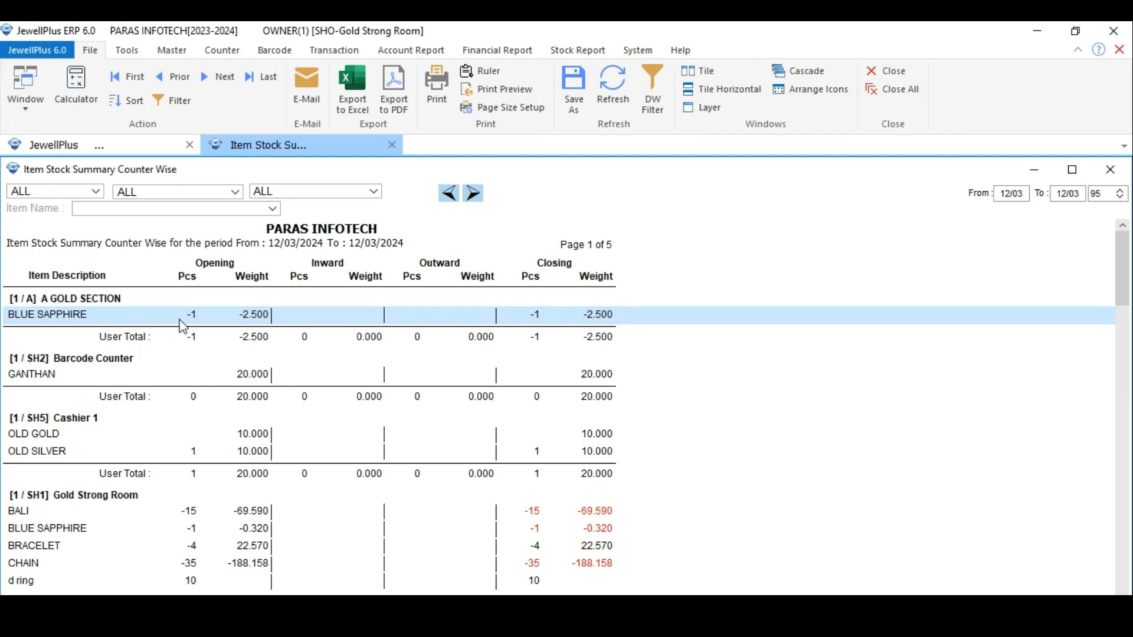
click(97, 192)
click(99, 307)
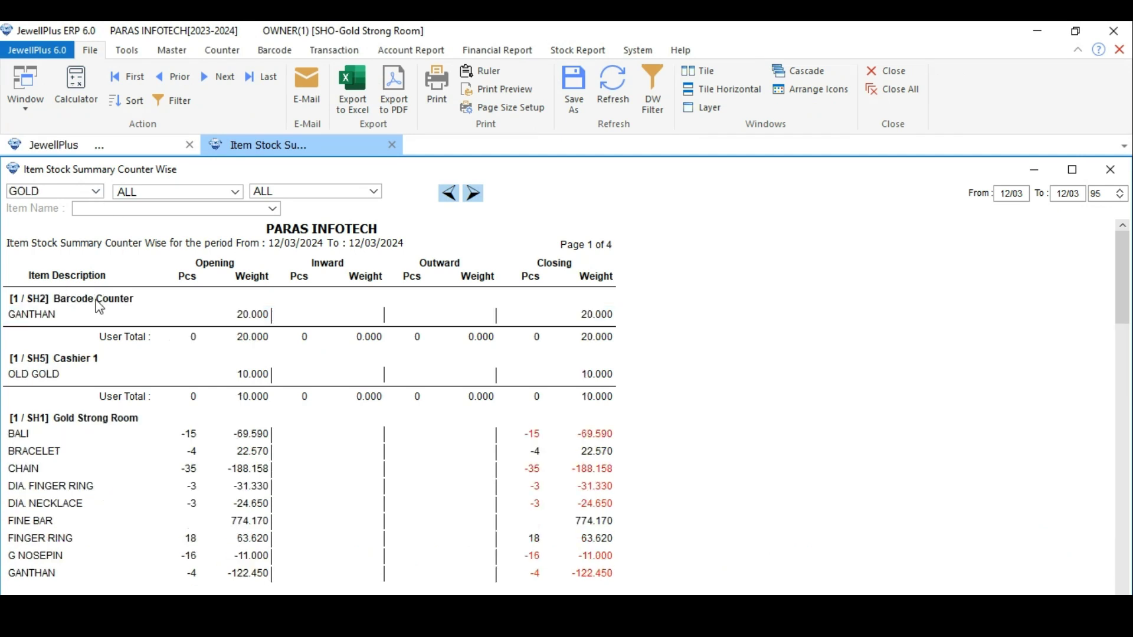
click(374, 193)
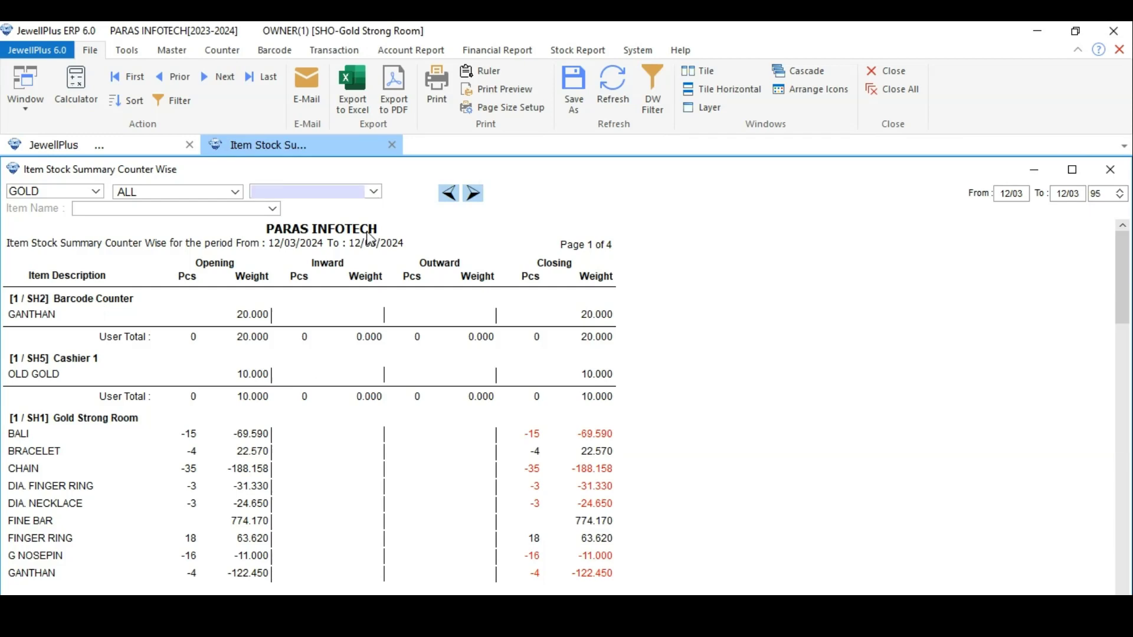
click(304, 456)
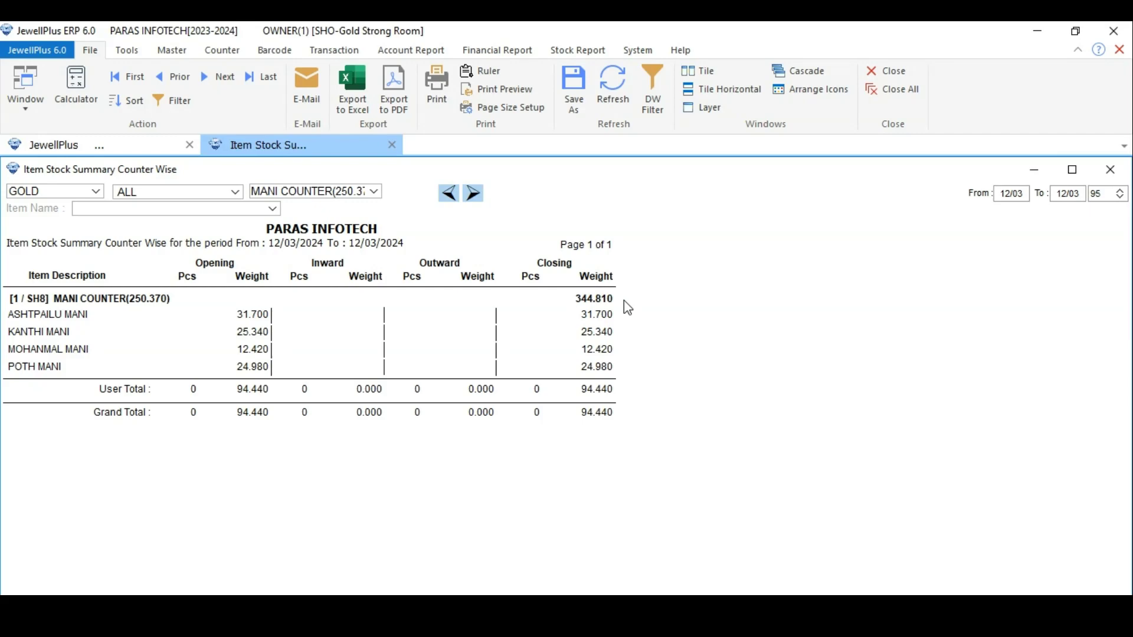
Reopen the counter master to compare the report's closing weight with the MANI COUNTER(250.370) entry
click(521, 334)
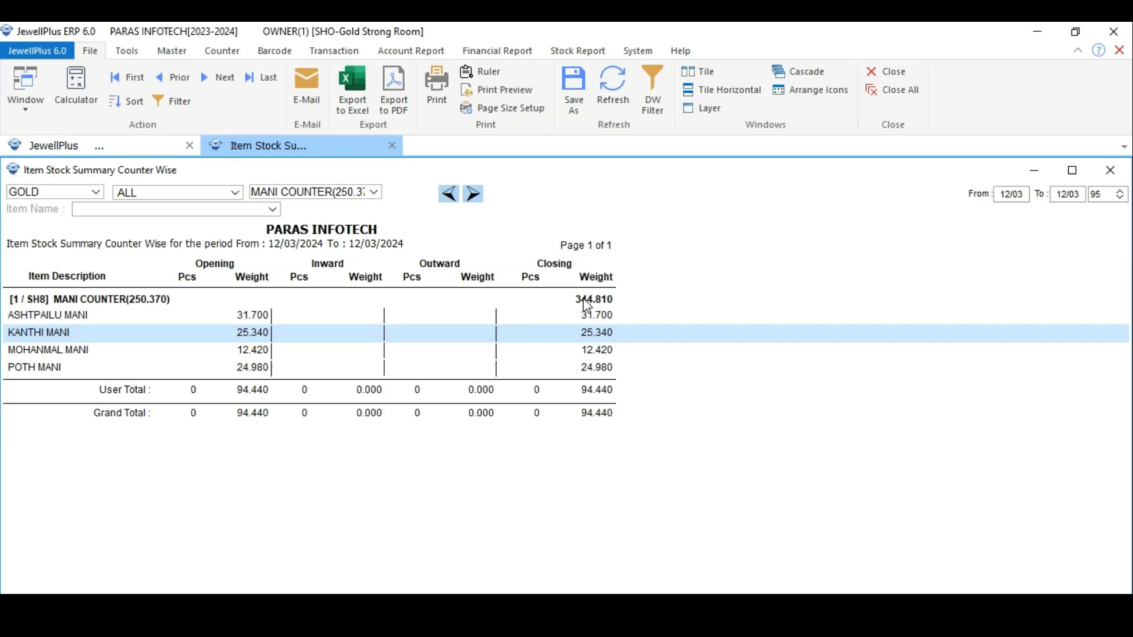
click(628, 54)
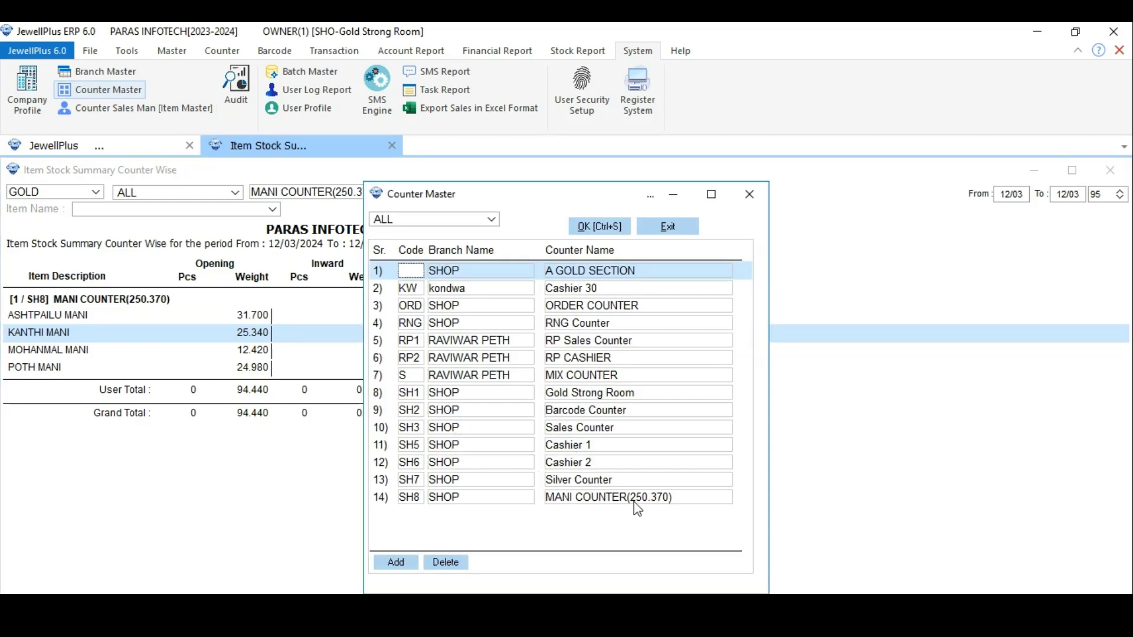
click(633, 497)
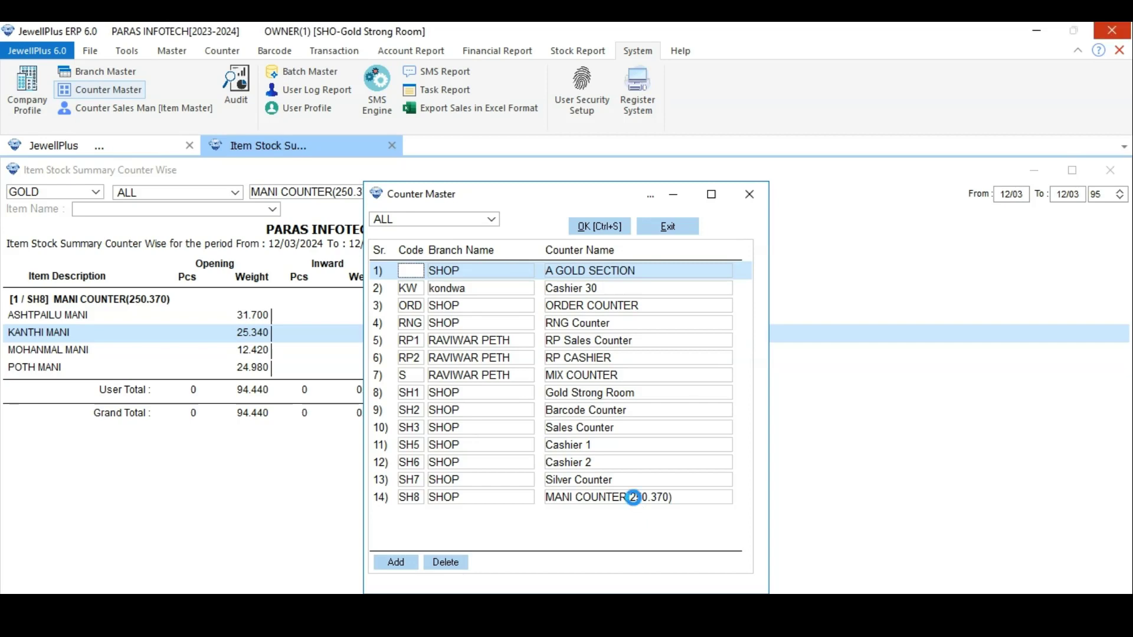